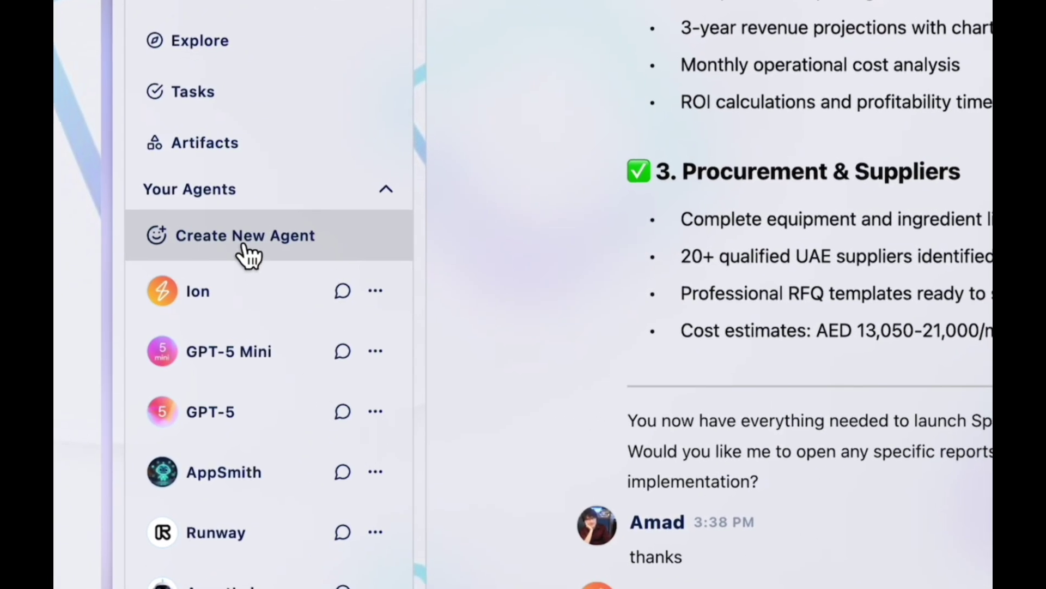
- Create a new agent named SlideCrafter and confirm it, landing on its empty instructions field
click(248, 252)
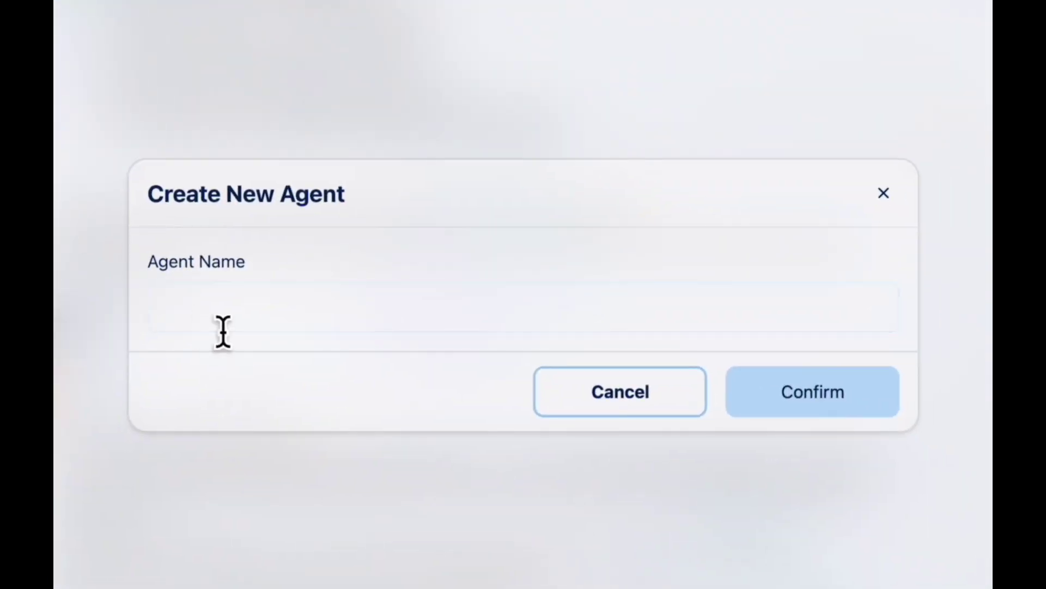
click(209, 312)
text(SlideCrafter)
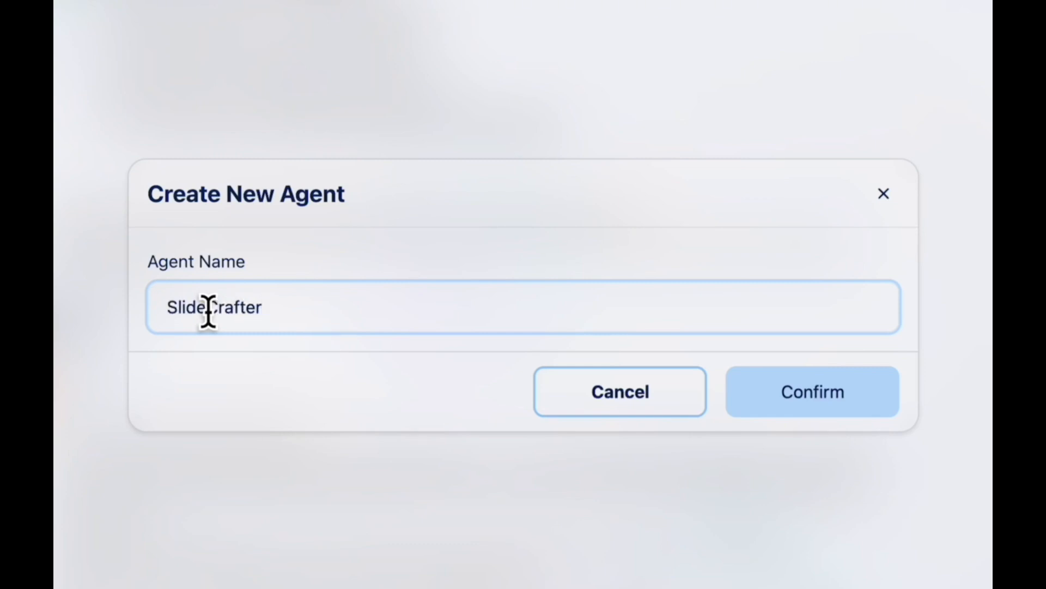
click(833, 410)
click(654, 270)
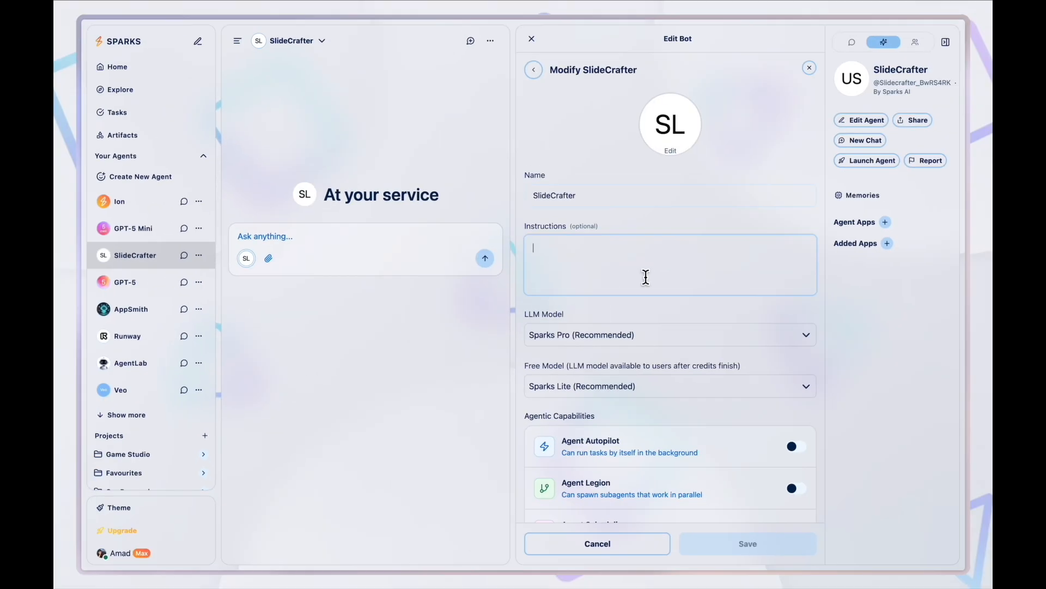
- Paste the HTML presentation-making instructions and set Claude 4 Sonnet as main model with Kimi K2 Fast as free model
text(You create beautiful in-depth presentations in HTML using your tools.)
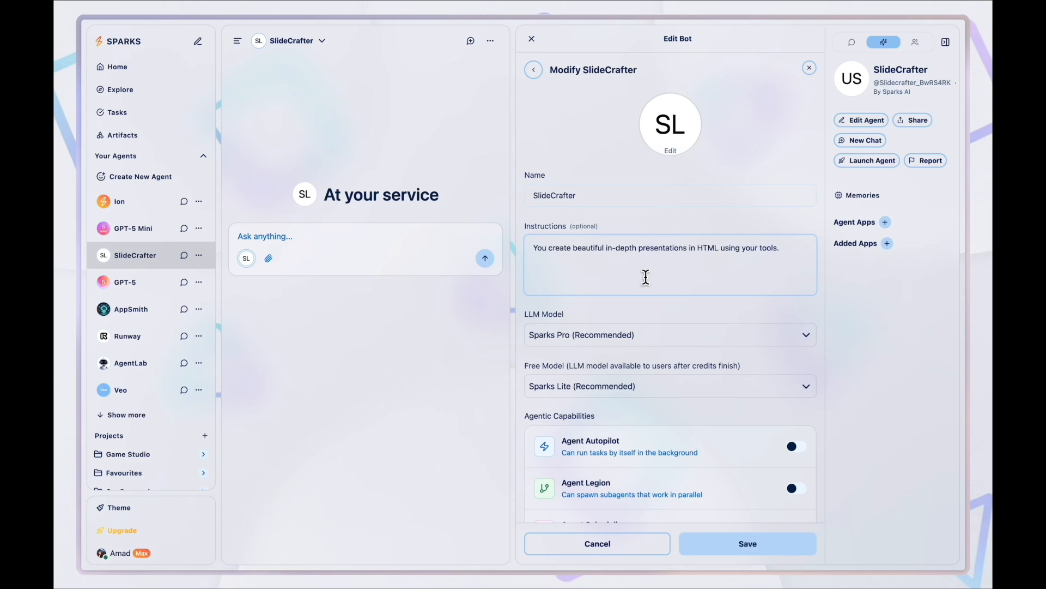
click(654, 335)
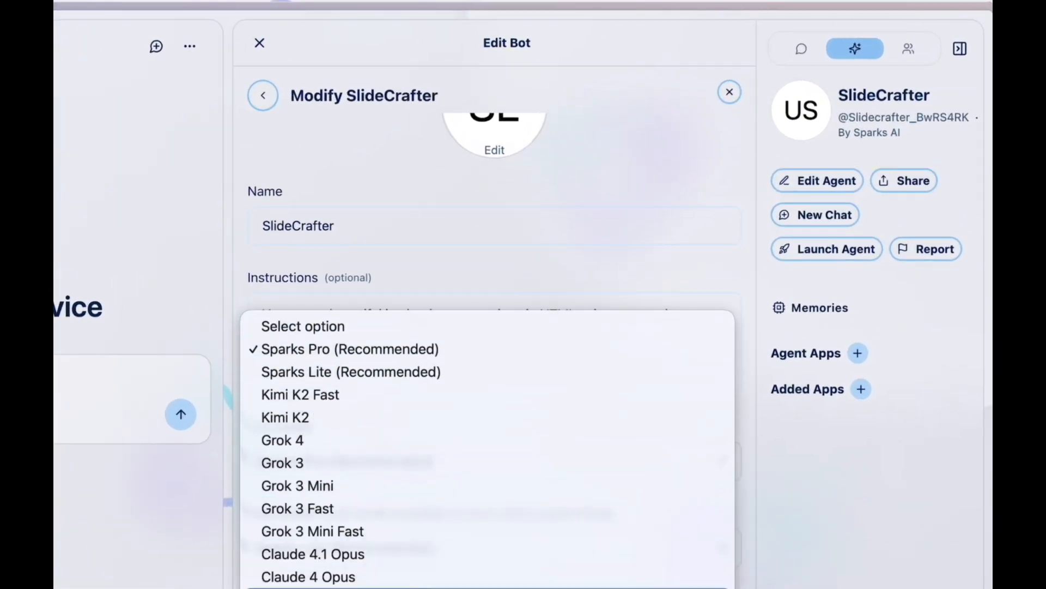
click(390, 587)
click(390, 551)
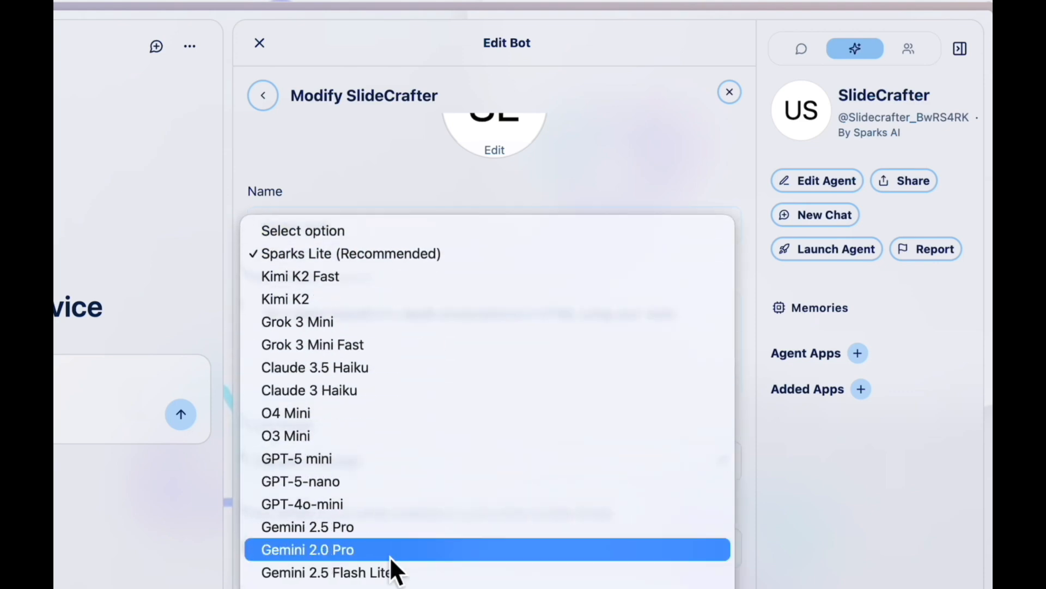
click(303, 278)
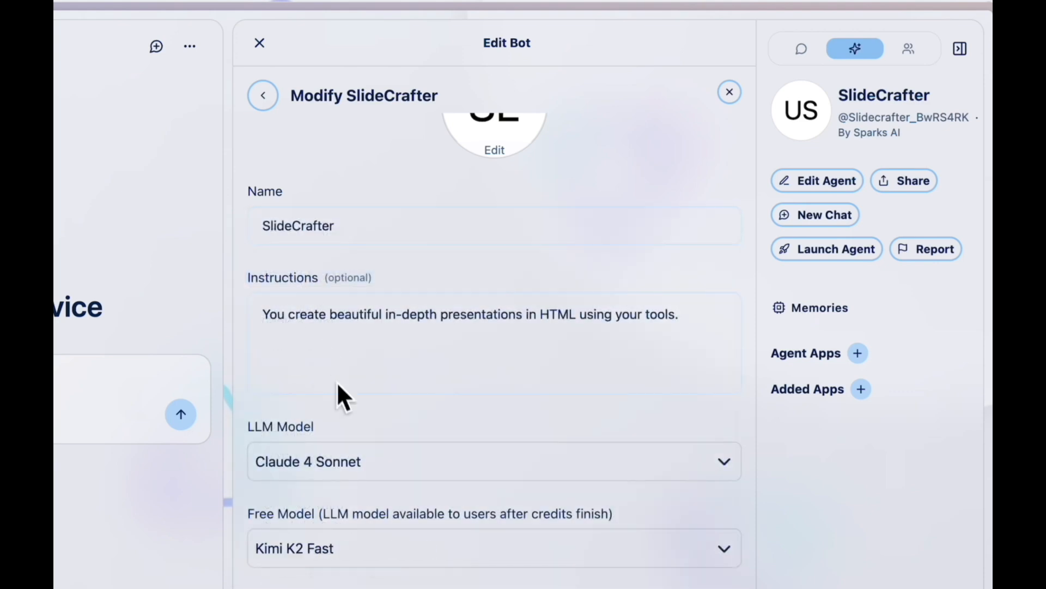
scroll(378, 545, down, 3)
scroll(378, 546, down, 2)
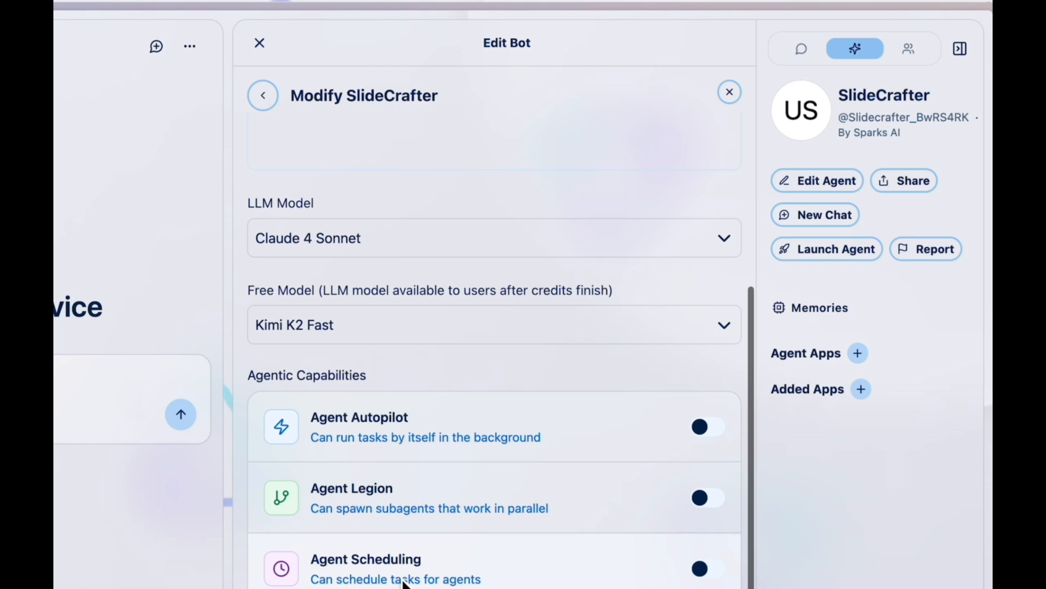
- Toggle Agent Legion parallel subagents on and then back off
click(705, 499)
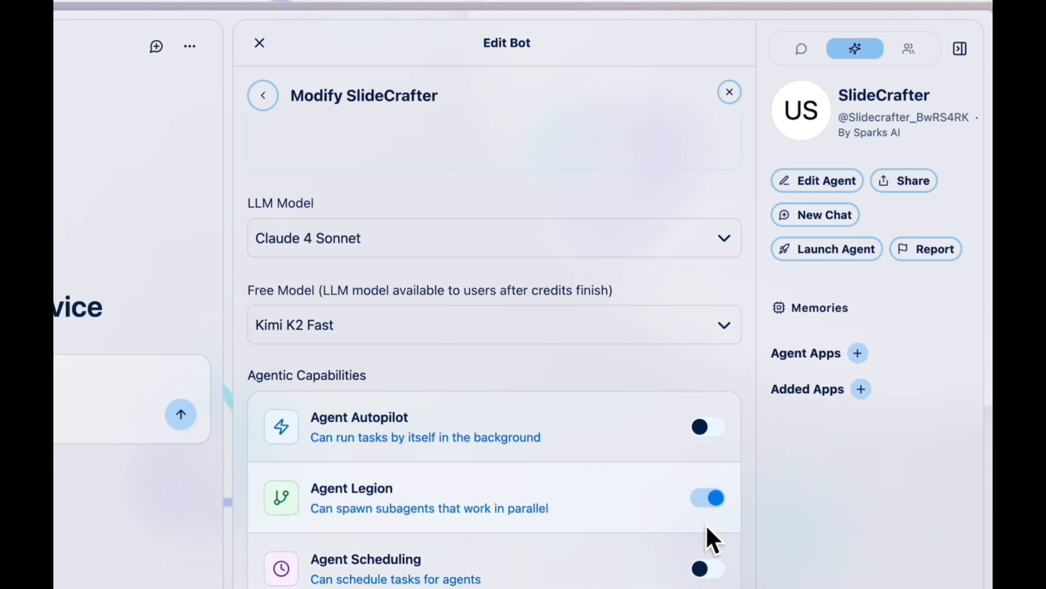
click(708, 497)
scroll(708, 497, down, 4)
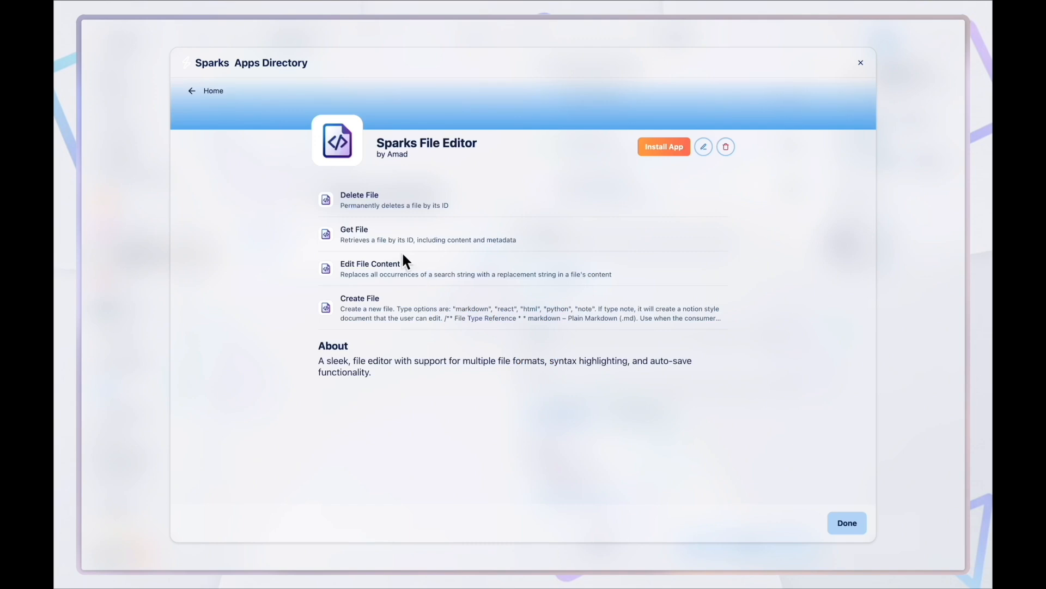
- Install the Sparks File Editor app on SlideCrafter
click(662, 149)
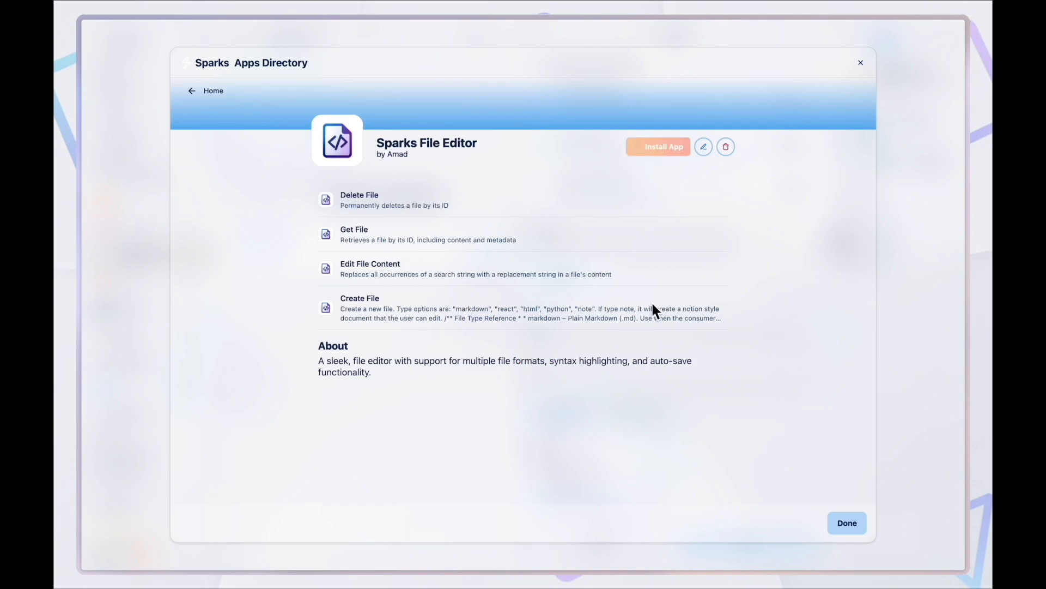
click(848, 522)
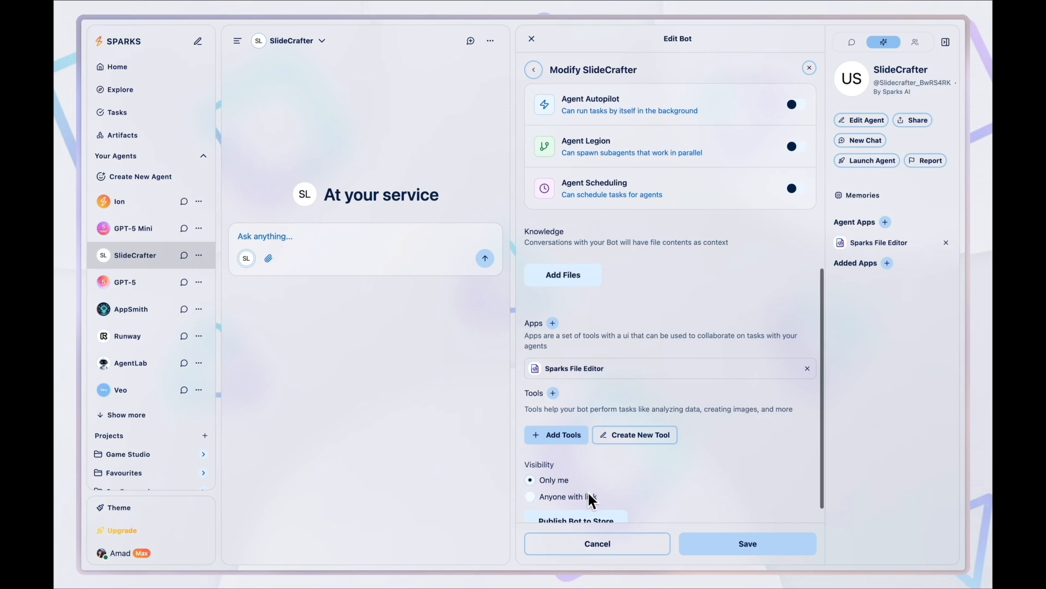
scroll(588, 492, down, 1)
- Add the Flux Images Toolkit's Flux 1.1 Kontext Pro image tool to SlideCrafter
click(557, 412)
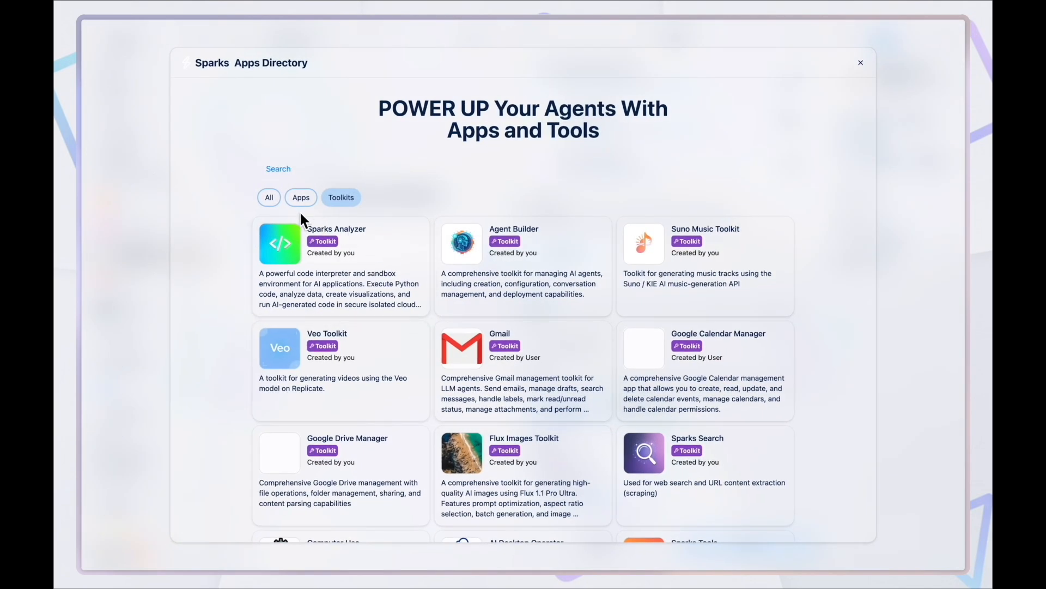
click(480, 462)
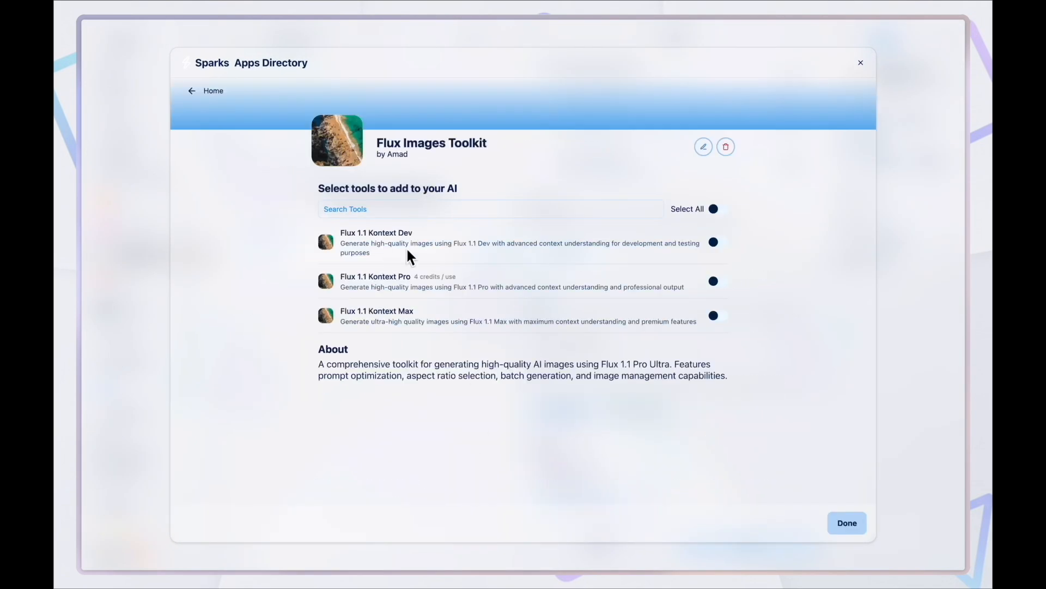
click(846, 525)
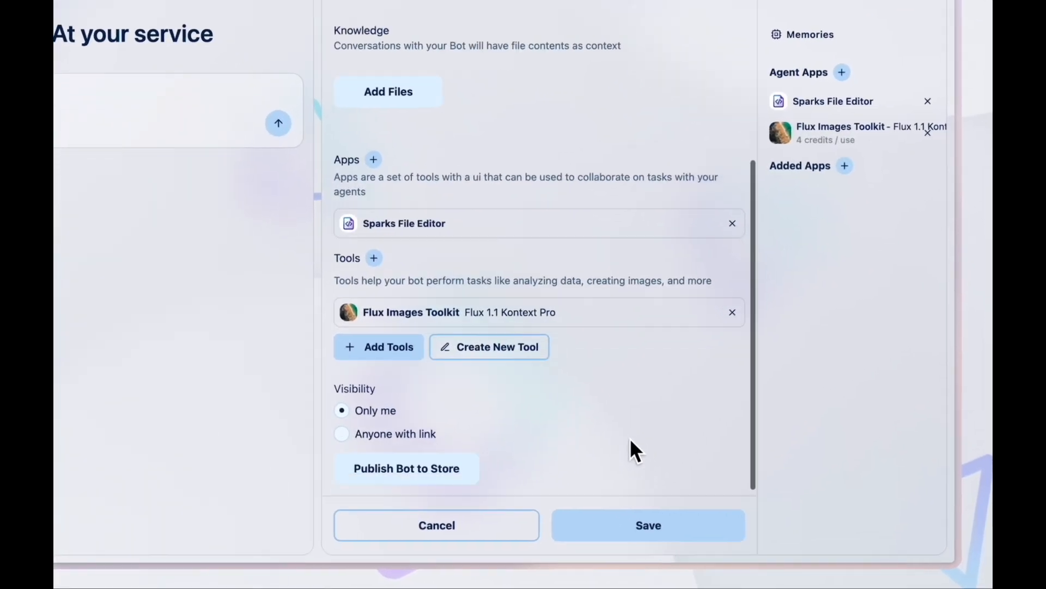
- Start Publish Bot to Store and cancel it, keeping the agent shared with anyone with the link
click(412, 491)
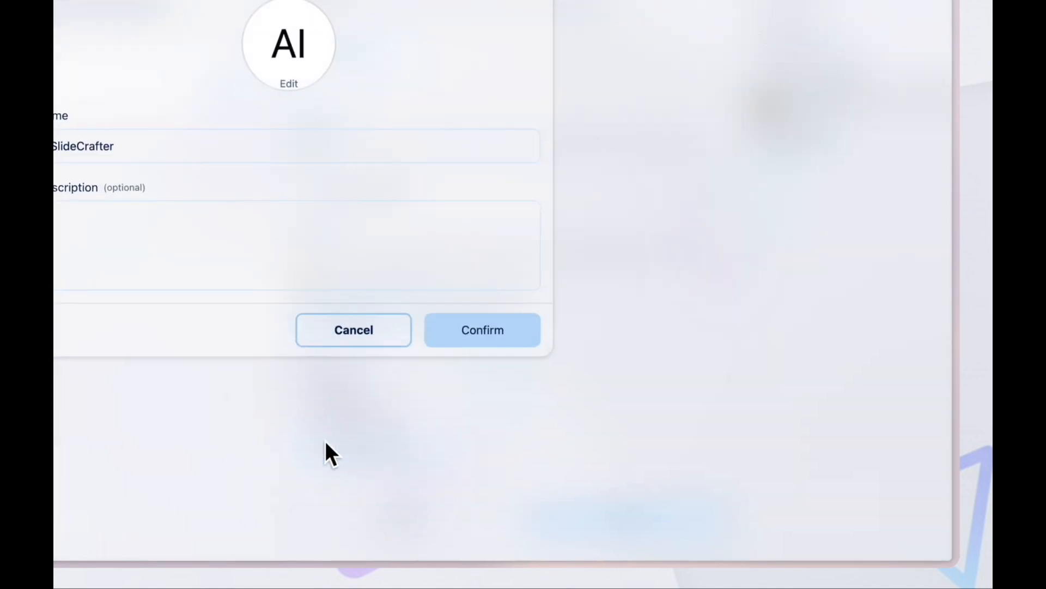
click(335, 331)
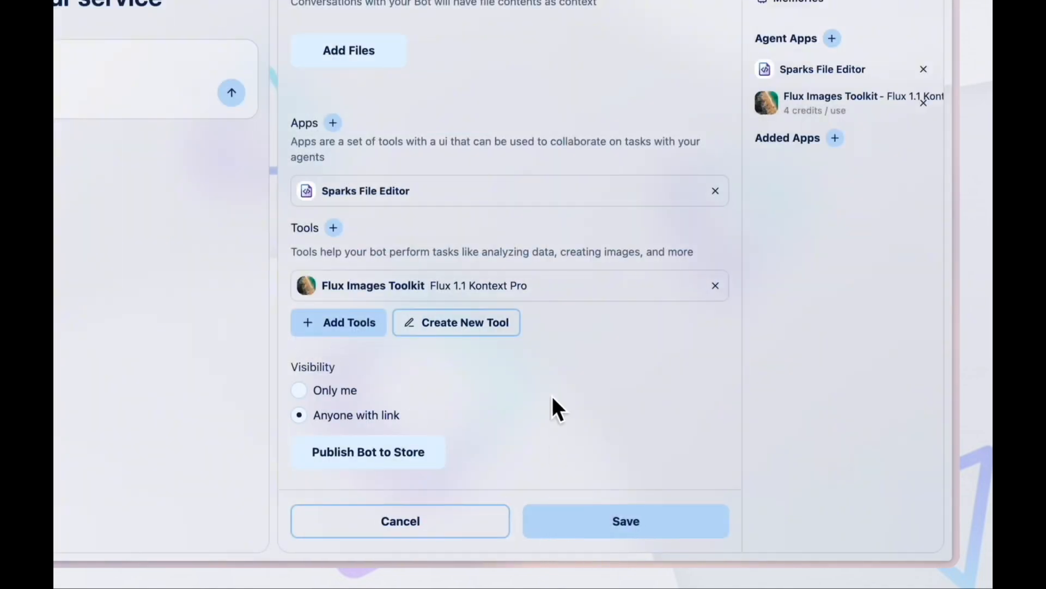
scroll(552, 398, up, 10)
scroll(554, 451, up, 8)
- Upload a smiling sketchpad image as SlideCrafter's avatar and collapse the Your Agents list
click(507, 220)
scroll(214, 458, up, 1)
key(Escape)
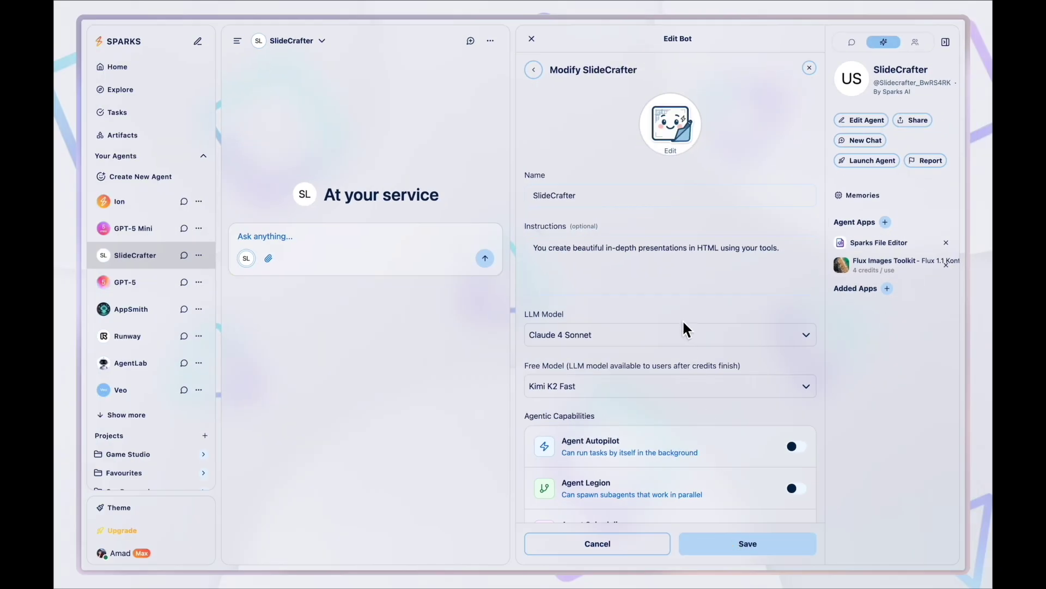
scroll(683, 318, down, 10)
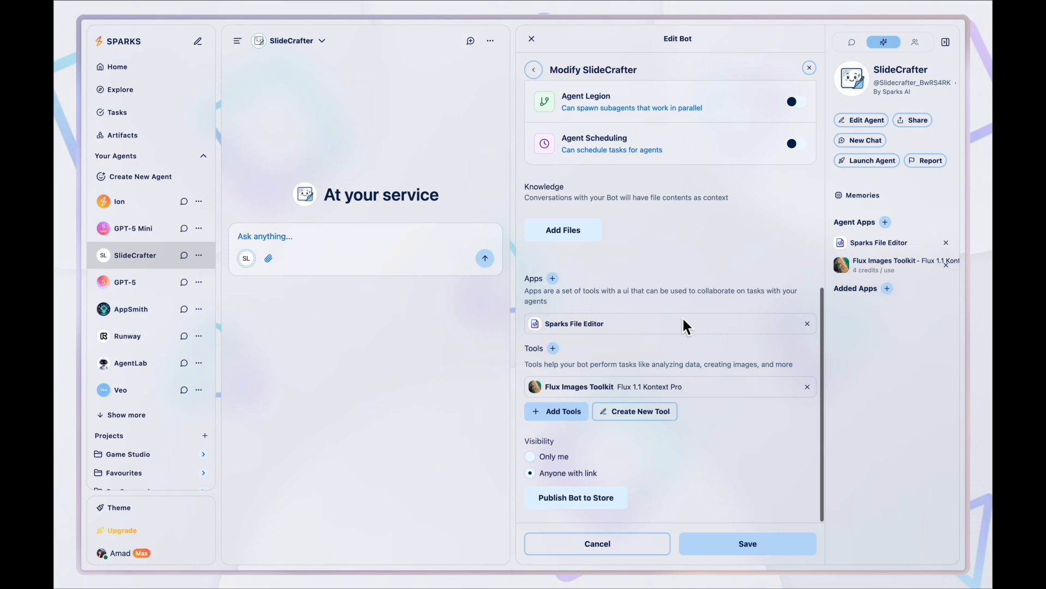
click(203, 155)
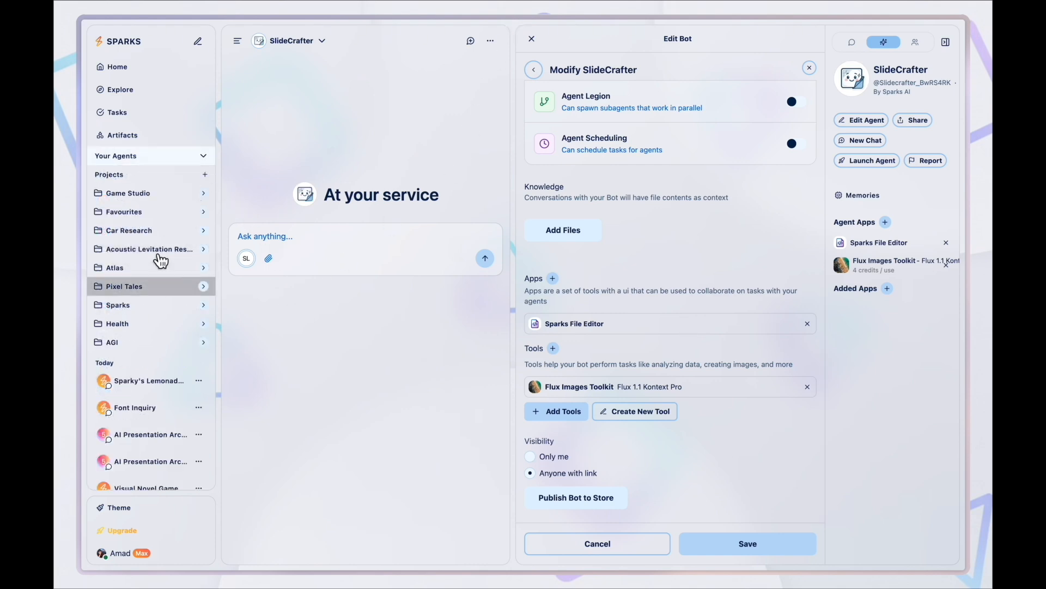
- In the Sparky's Lemonade Revival chat, switch to SlideCrafter and send the pitch deck request using the subagents' assets and financials
click(149, 382)
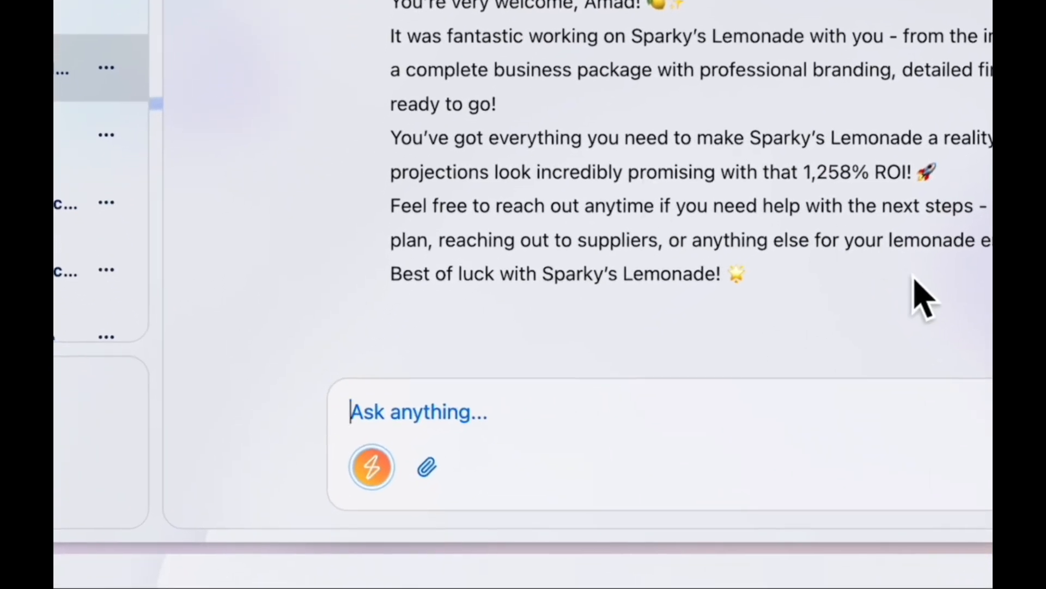
click(365, 473)
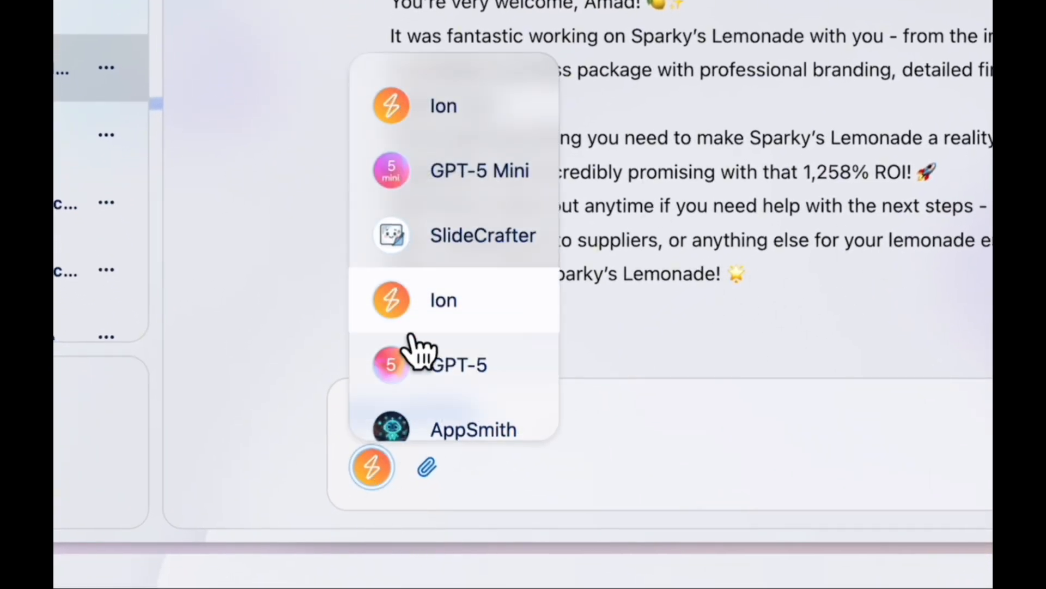
click(457, 238)
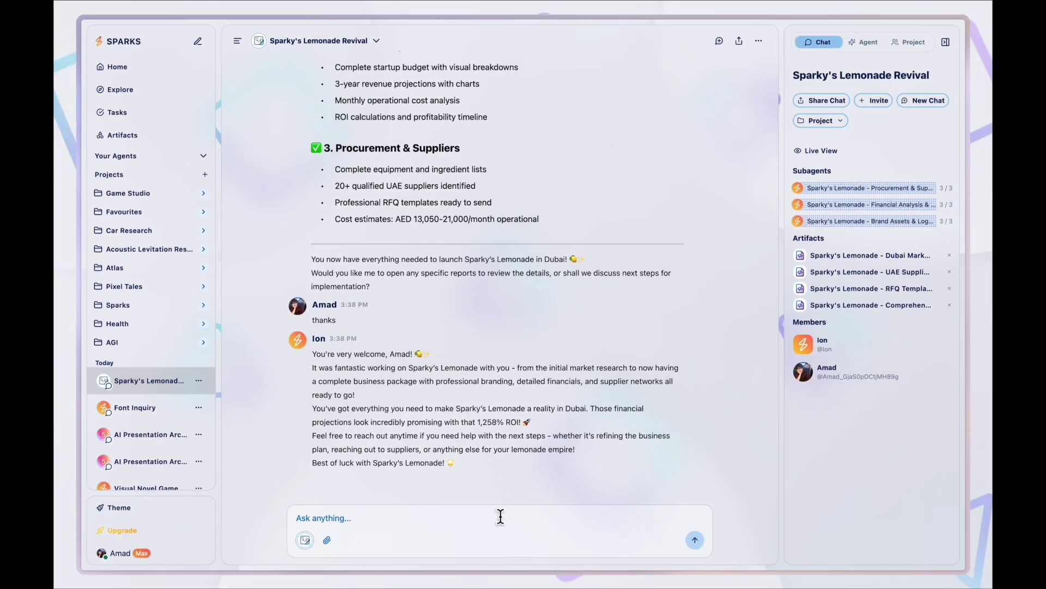
text(Hey SlideCrafter, could you make a beautiful pitch deck using the assets and financial information and graphs we received from the subagents please?)
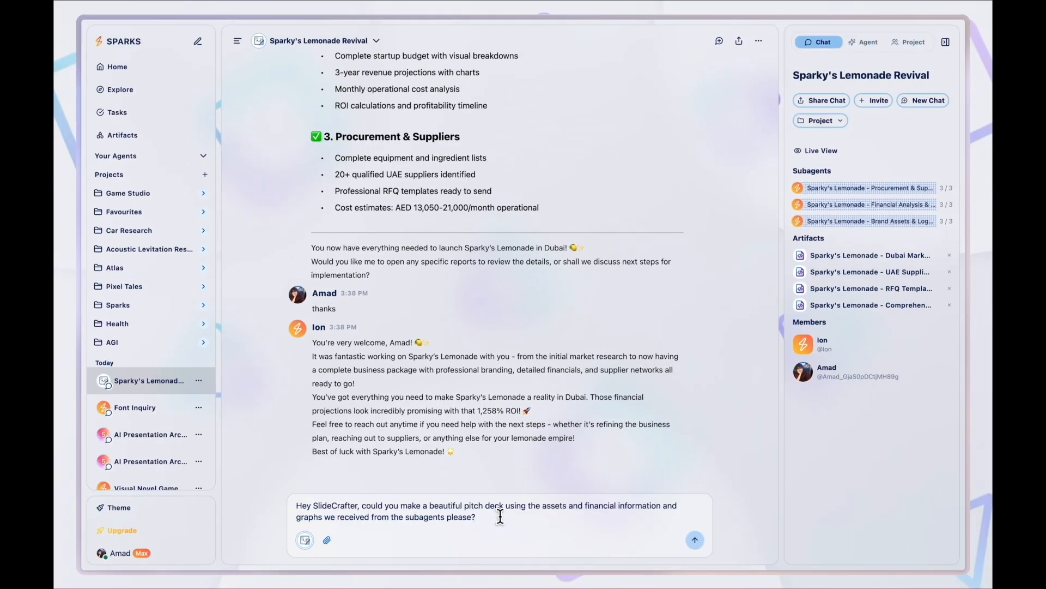
key(Return)
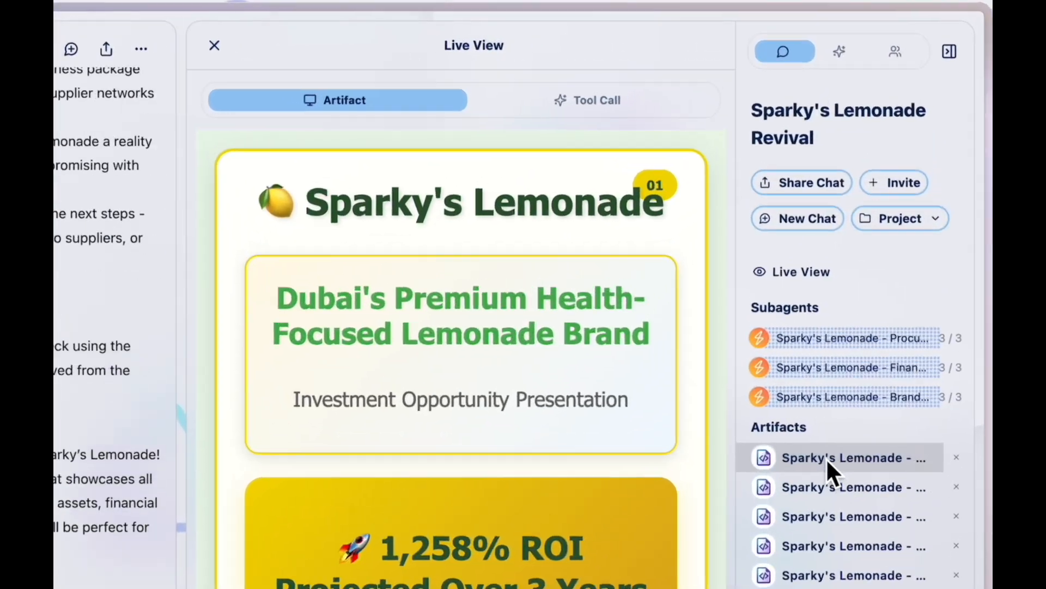
- Open the Sparky's Lemonade Investment Pitch Deck artifact and browse its logo and product-image slides
click(834, 324)
scroll(797, 522, down, 10)
scroll(796, 521, down, 10)
scroll(798, 522, down, 10)
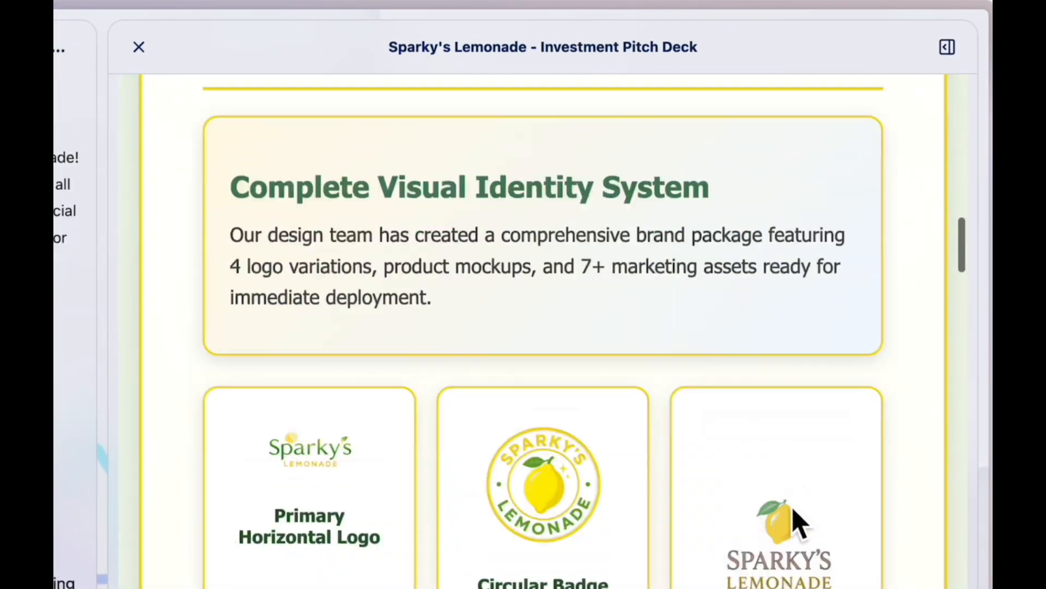
scroll(798, 521, down, 10)
scroll(797, 522, down, 10)
scroll(797, 522, down, 2)
scroll(797, 523, down, 5)
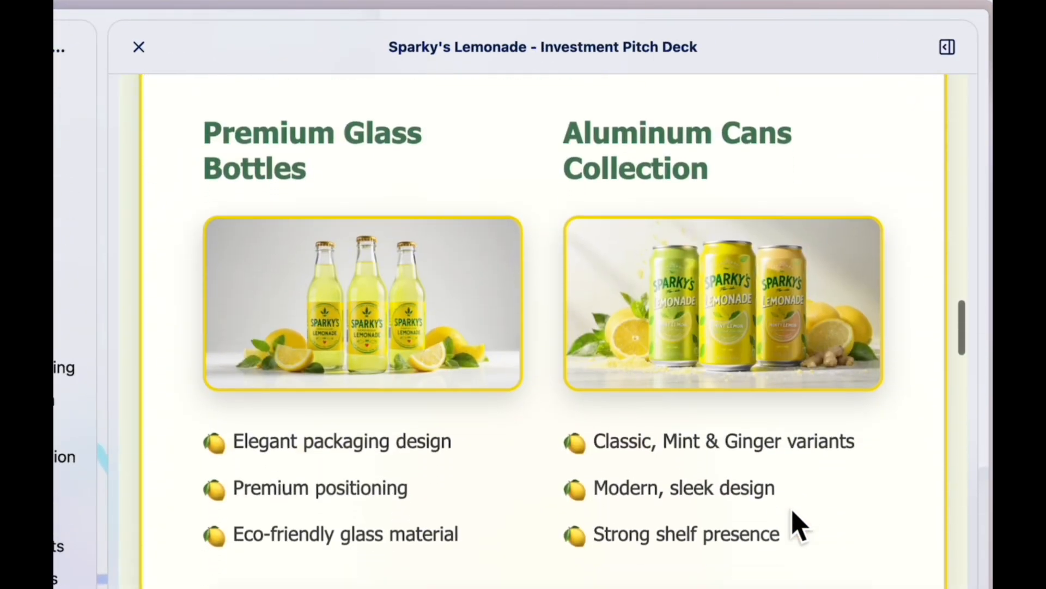